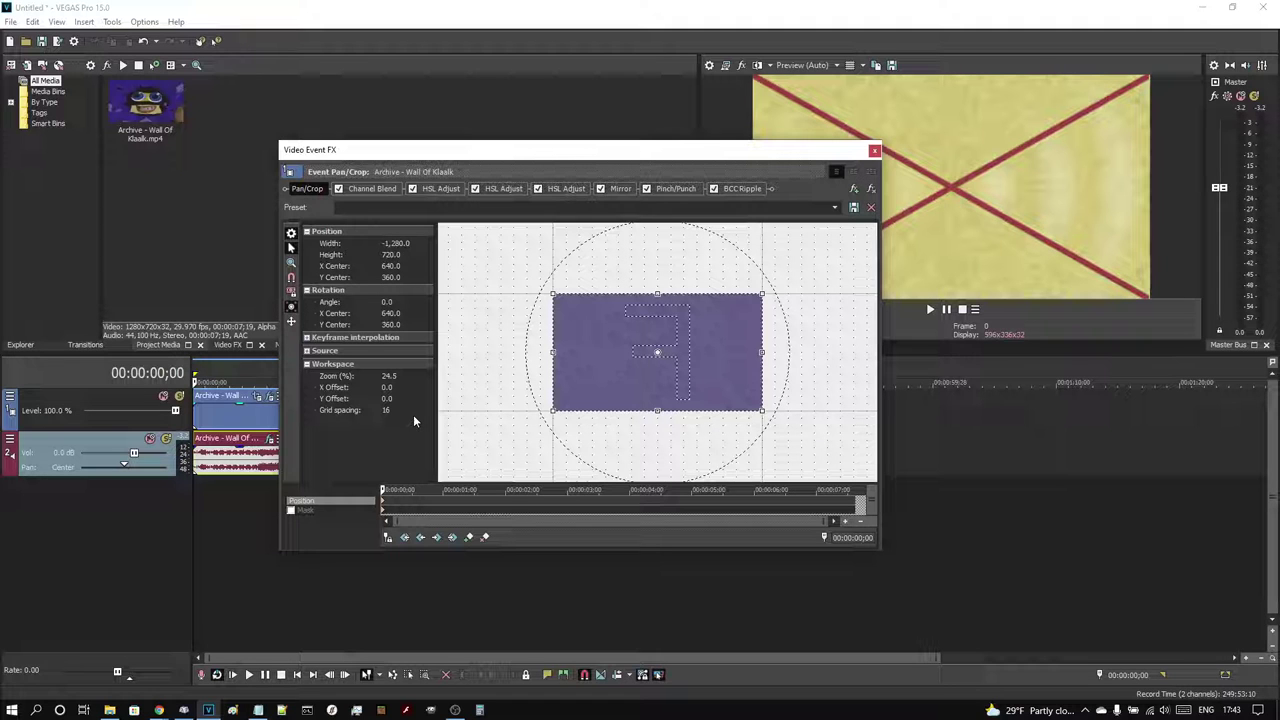
Examine the video event's Pan/Crop settings and its Channel Blend effect values
{"action": "scroll", "coordinate": [558, 380], "scroll_direction": "up", "scroll_amount": 3}
{"action": "scroll", "coordinate": [558, 380], "scroll_direction": "up", "scroll_amount": 3}
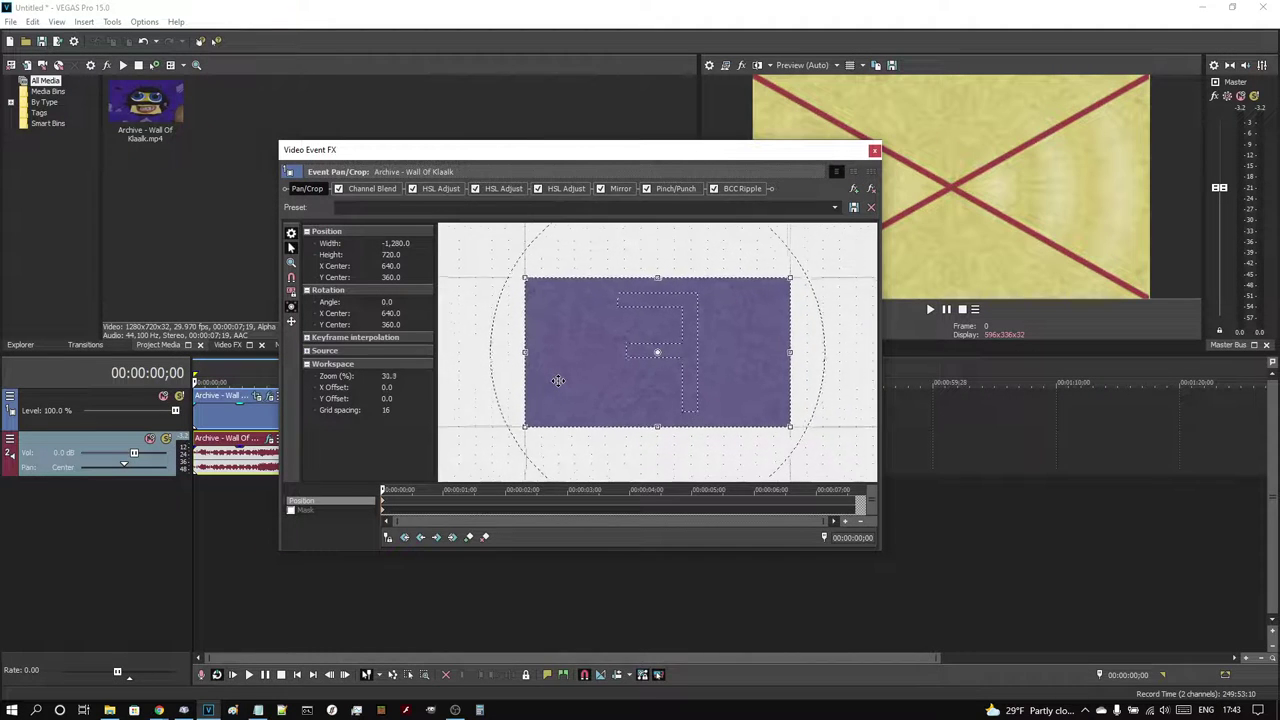
{"action": "left_click", "coordinate": [367, 189]}
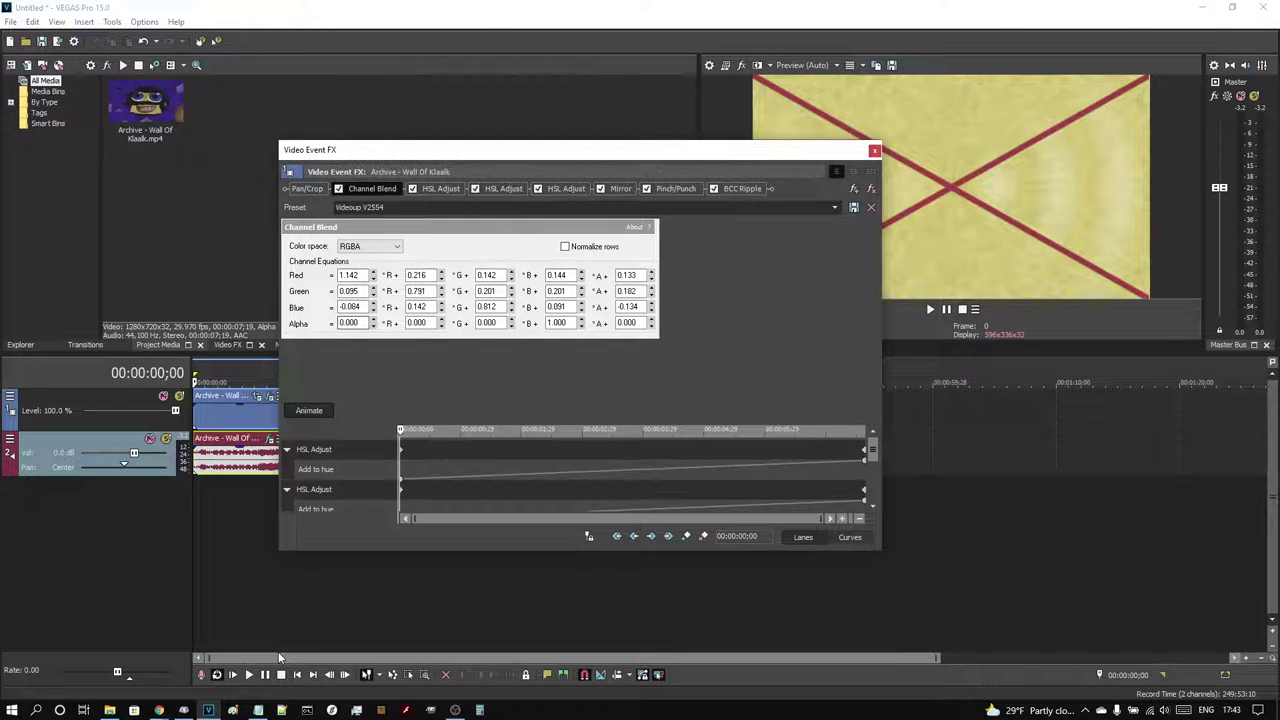
Switch to Notepad, add "No more digits after the third decimal" to the Channel Blend note, and minimize the window
{"action": "left_click", "coordinate": [259, 710]}
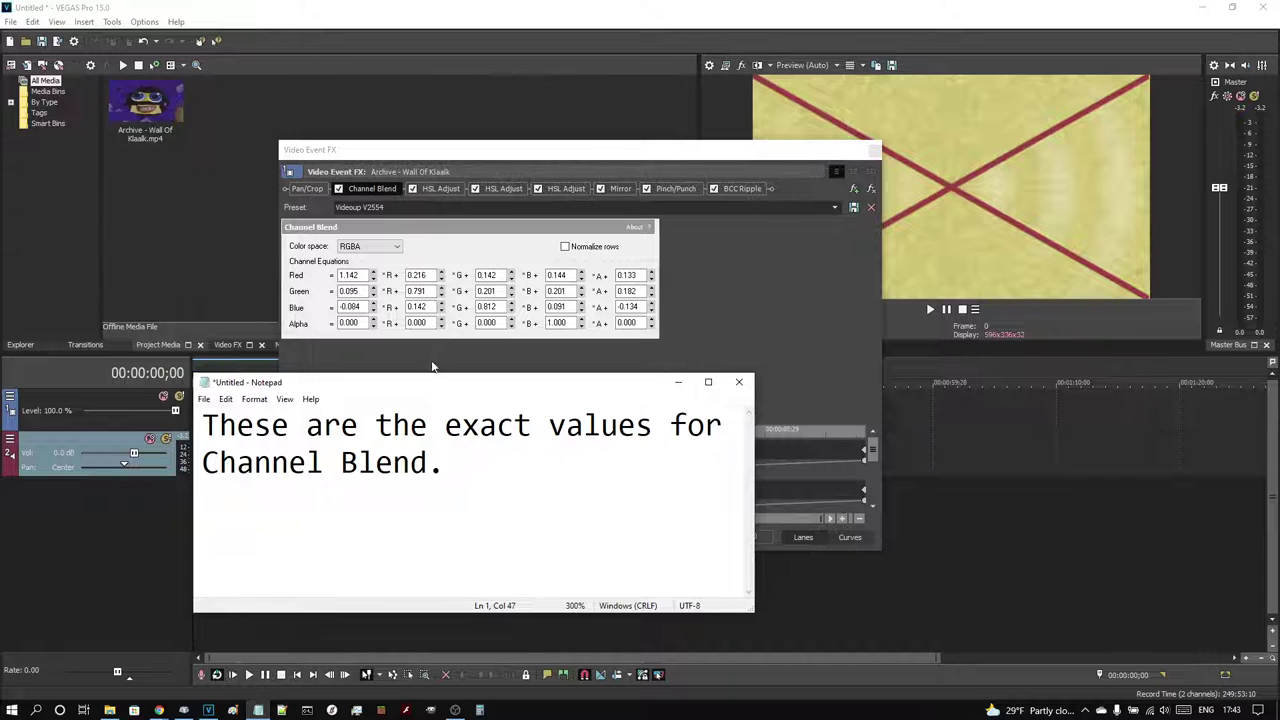
{"action": "left_click_drag", "start_coordinate": [426, 376], "coordinate": [436, 353]}
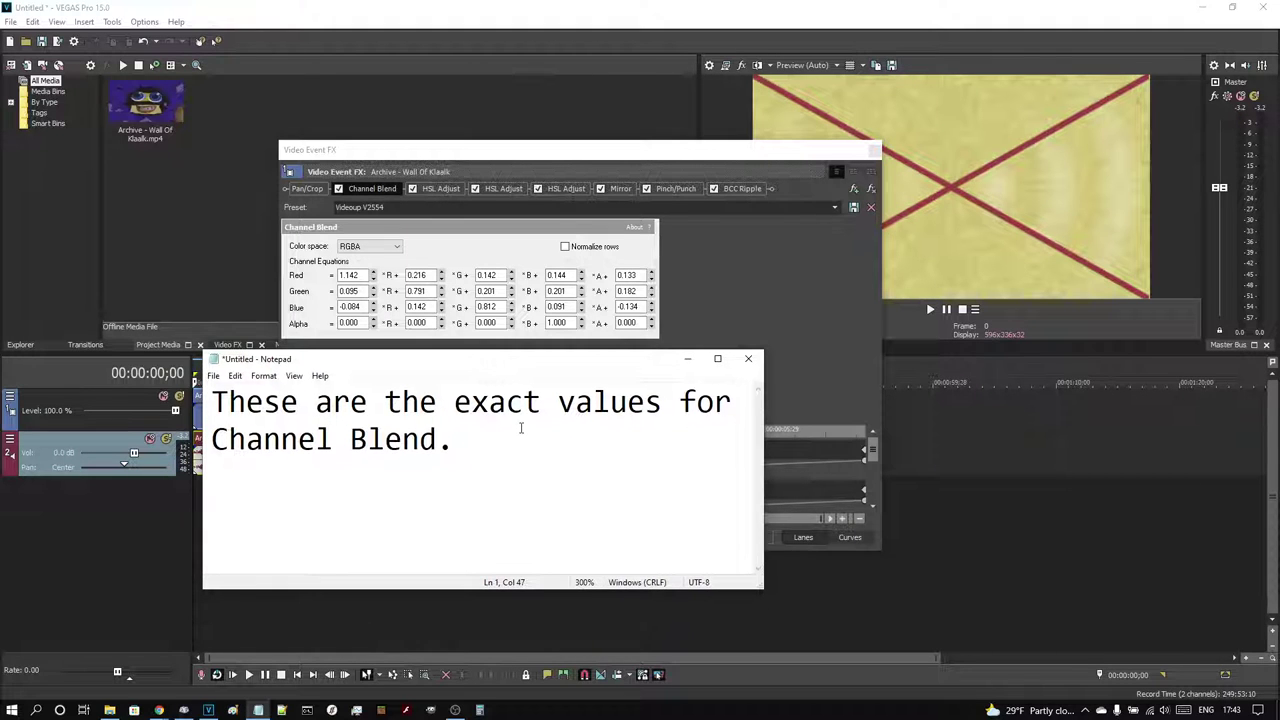
{"action": "type", "text": "No more "}
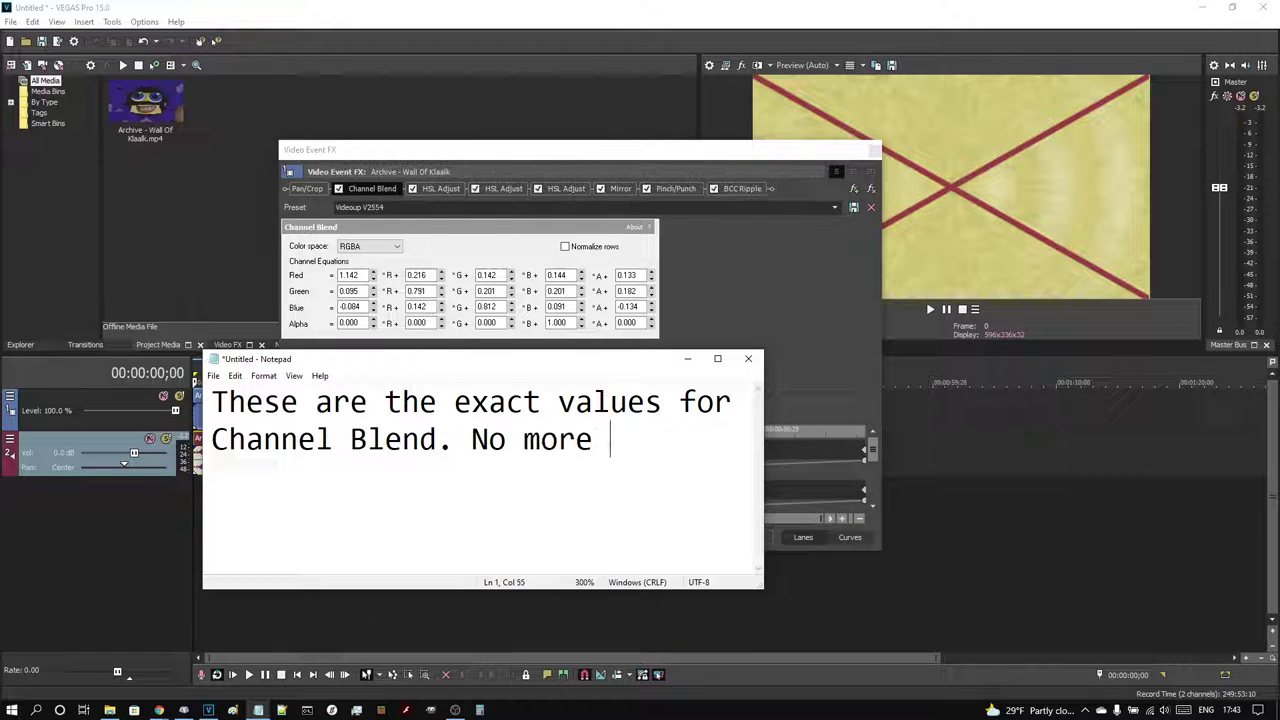
{"action": "type", "text": "digits after "}
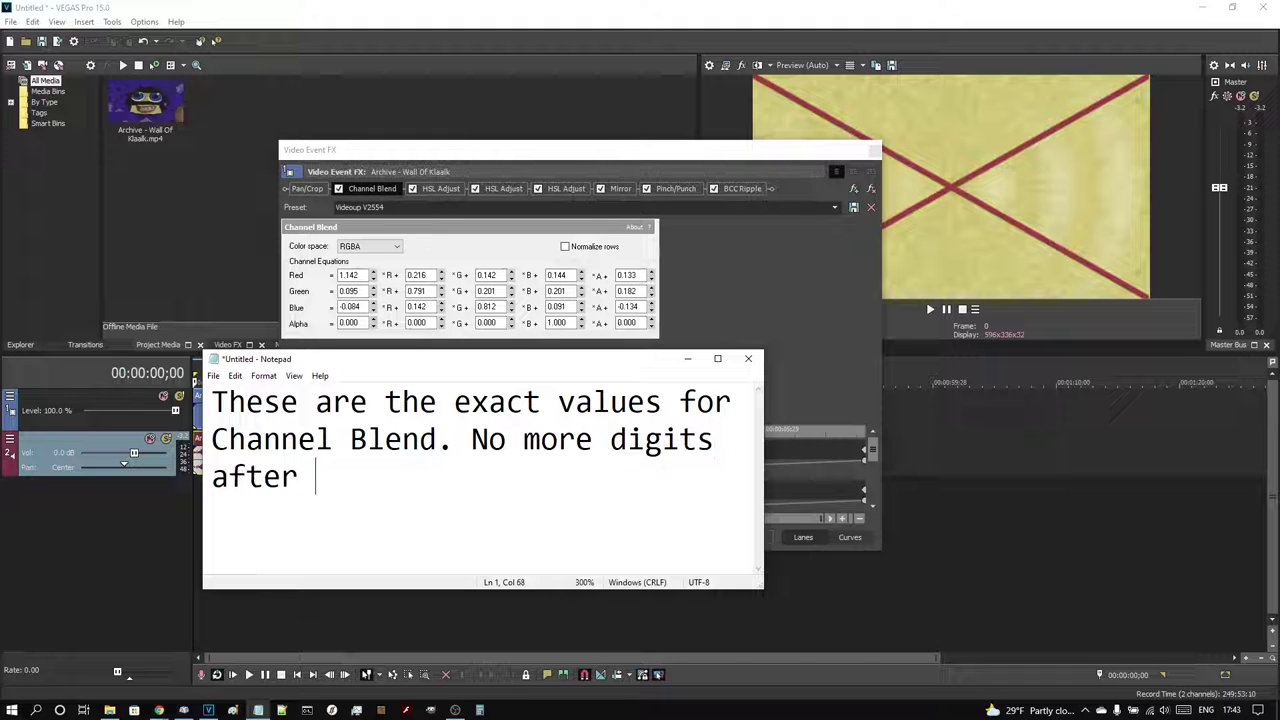
{"action": "type", "text": "the third decimal"}
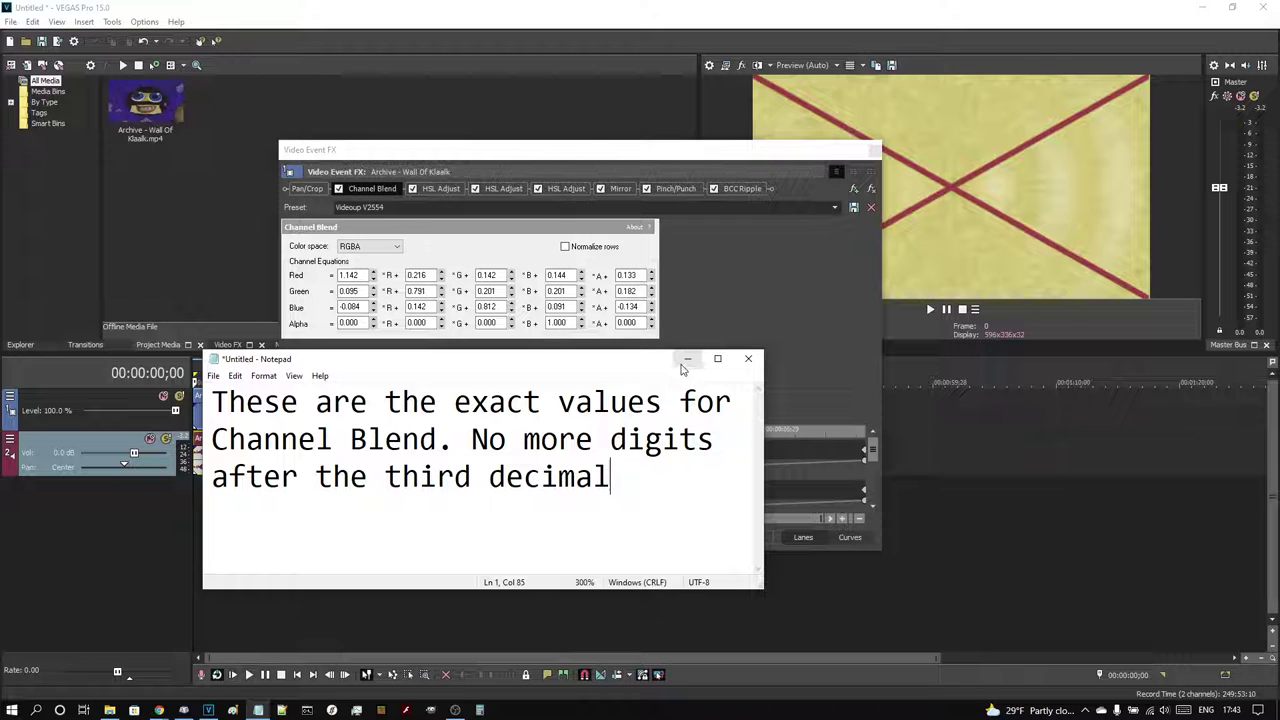
{"action": "left_click", "coordinate": [686, 360]}
Examine the first HSL Adjust effect's values at the start and end of its keyframe timeline
{"action": "left_click", "coordinate": [440, 189]}
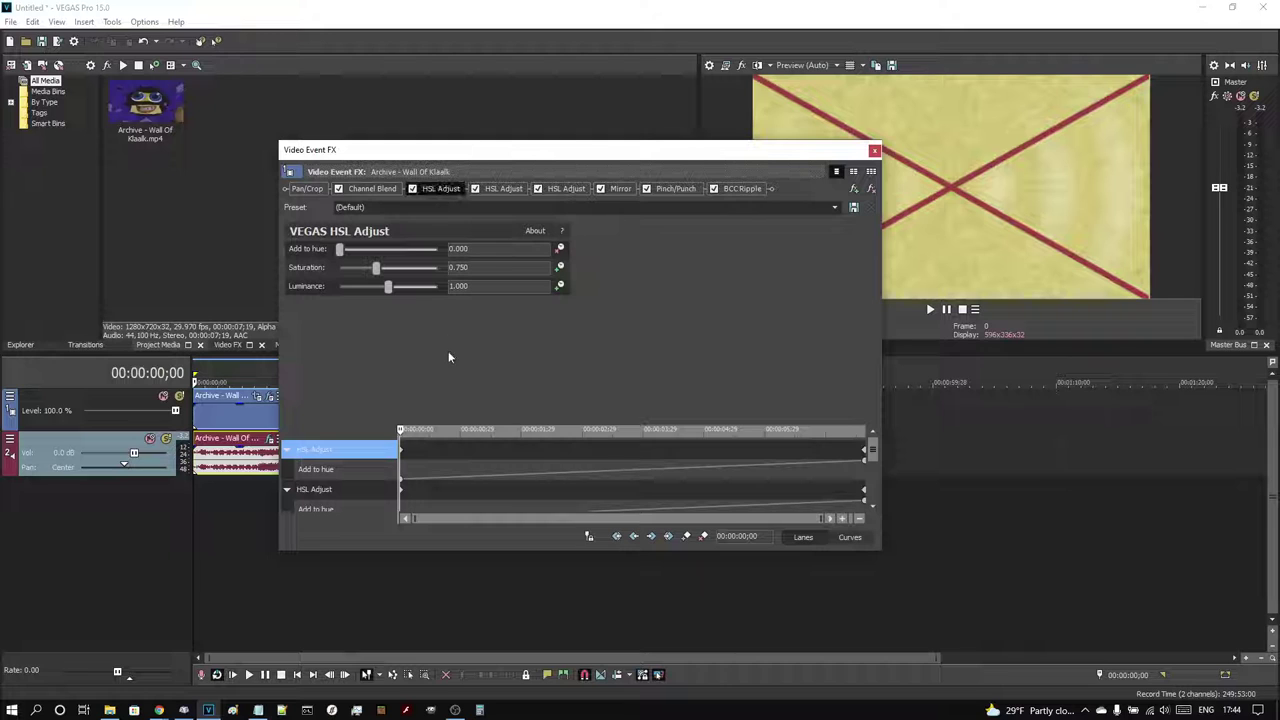
{"action": "left_click", "coordinate": [408, 430]}
{"action": "left_click_drag", "start_coordinate": [408, 430], "coordinate": [876, 422]}
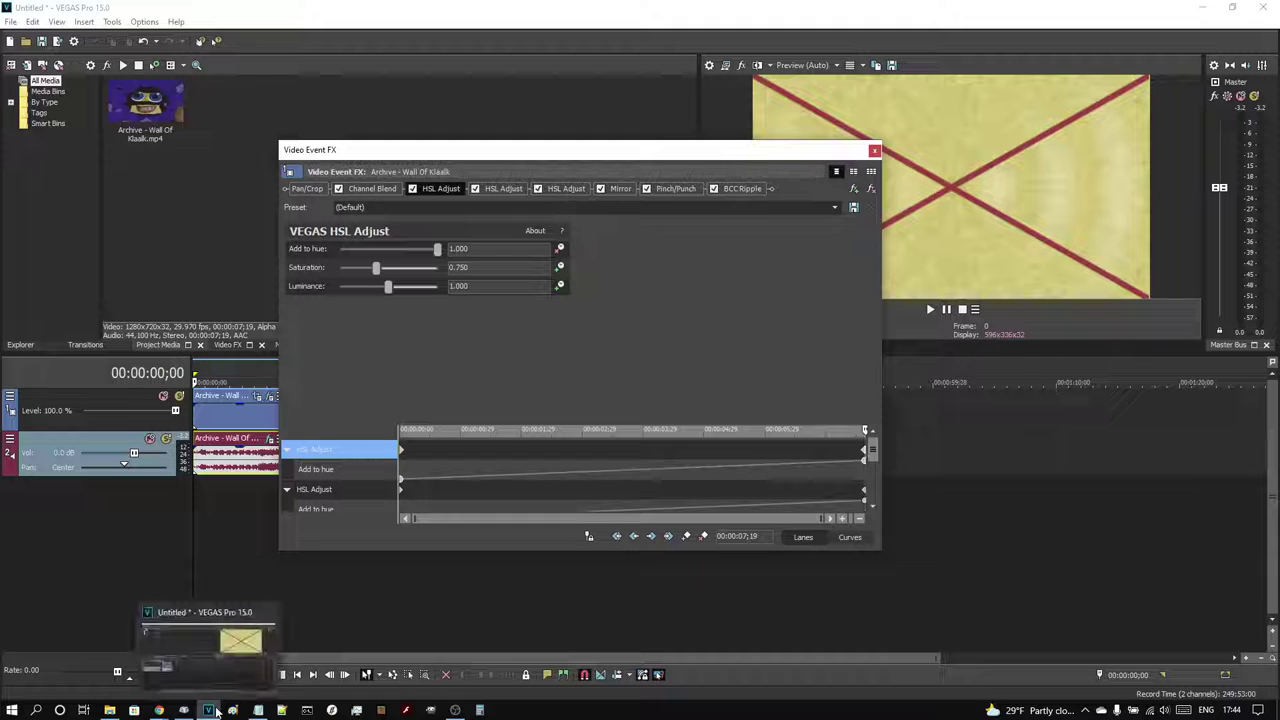
Replace the Notepad note with "This will be repeated three times" and close Notepad without saving
{"action": "mouse_move", "coordinate": [258, 709]}
{"action": "left_click", "coordinate": [266, 687]}
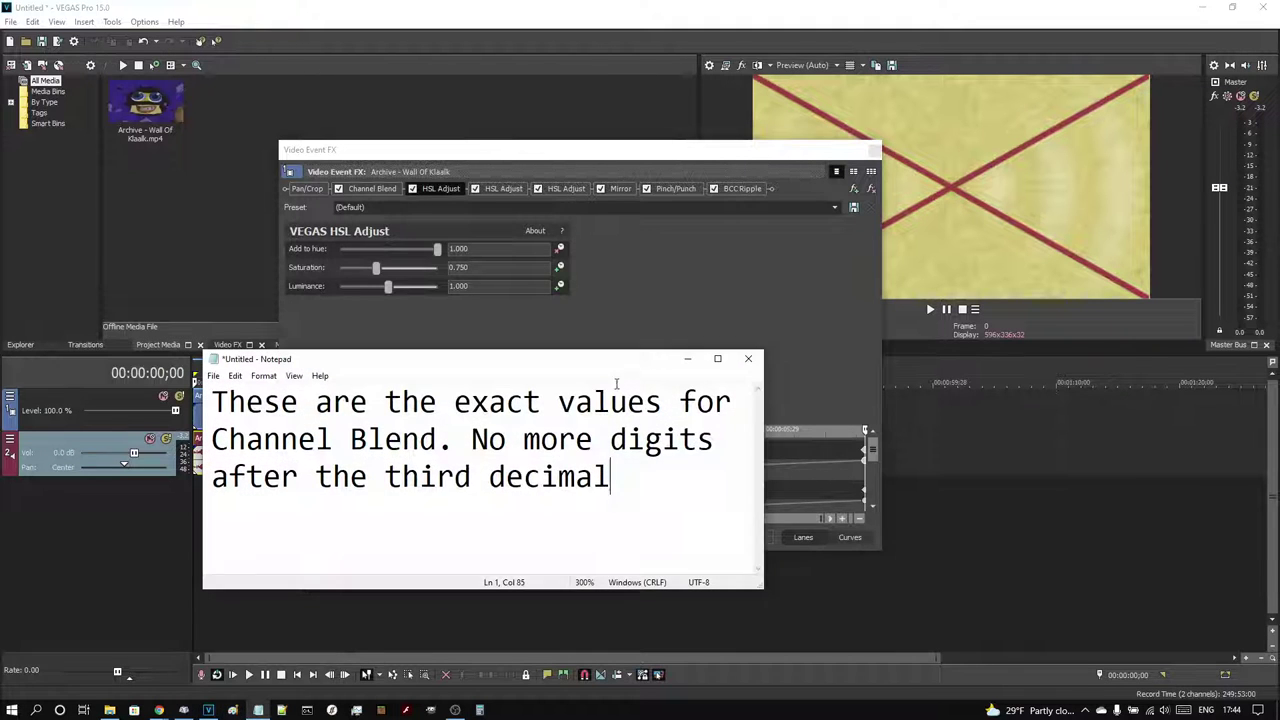
{"action": "key", "text": "ctrl+a"}
{"action": "type", "text": "This "}
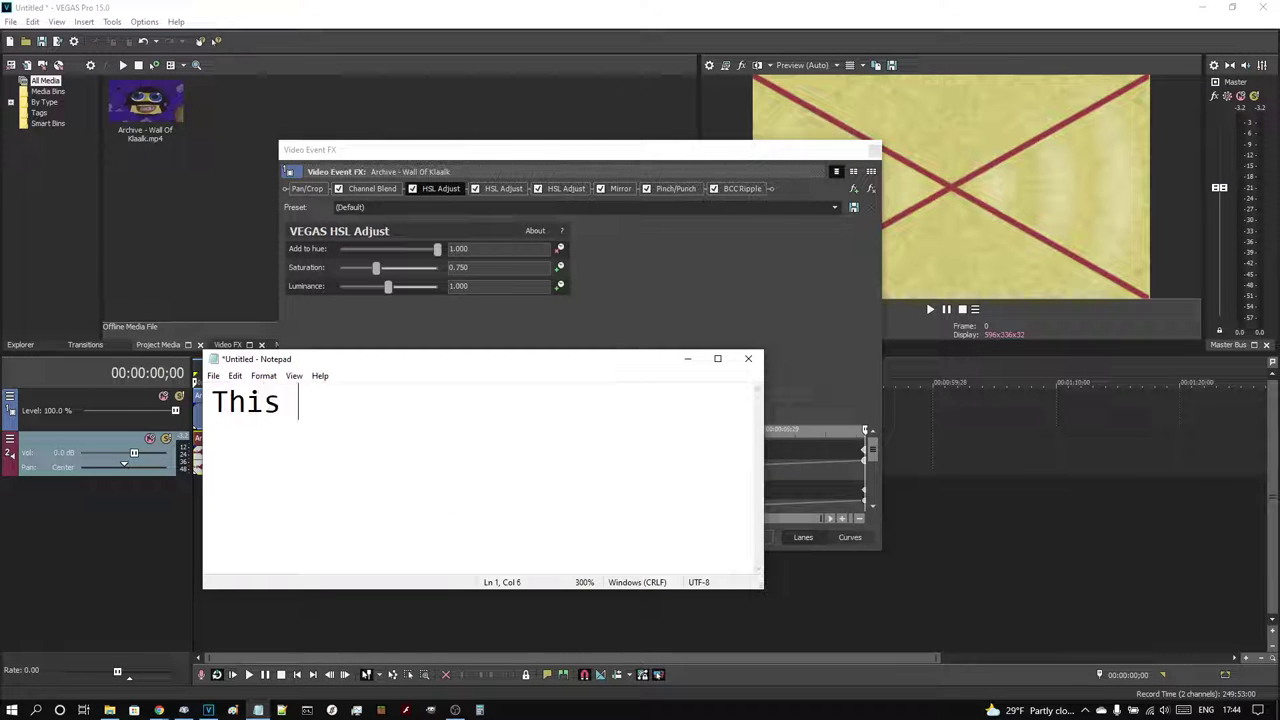
{"action": "type", "text": "will be "}
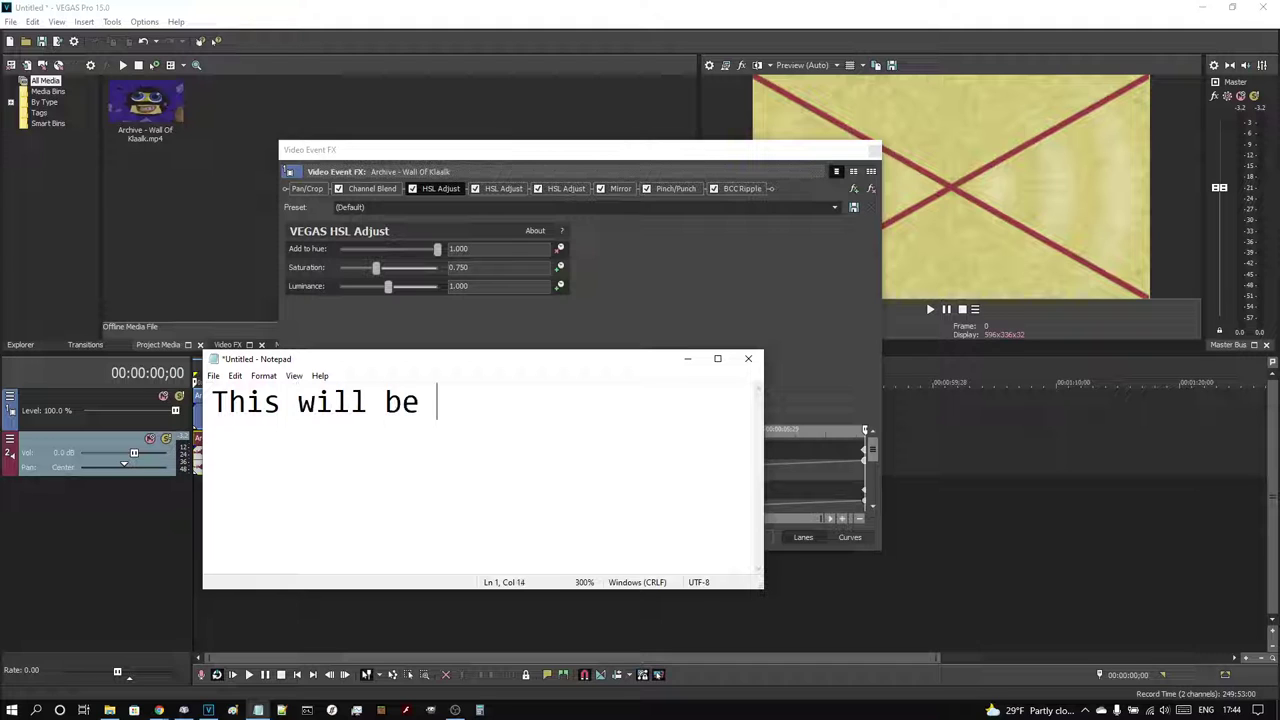
{"action": "type", "text": "repeated "}
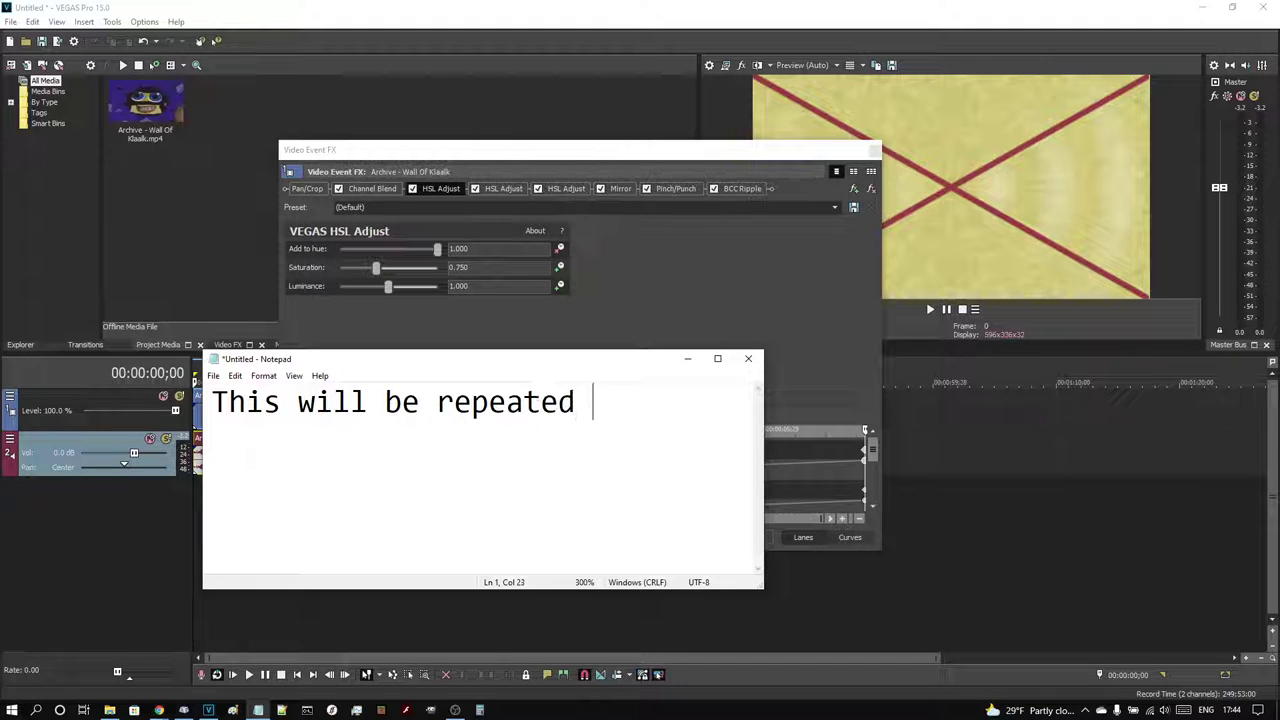
{"action": "type", "text": "three times"}
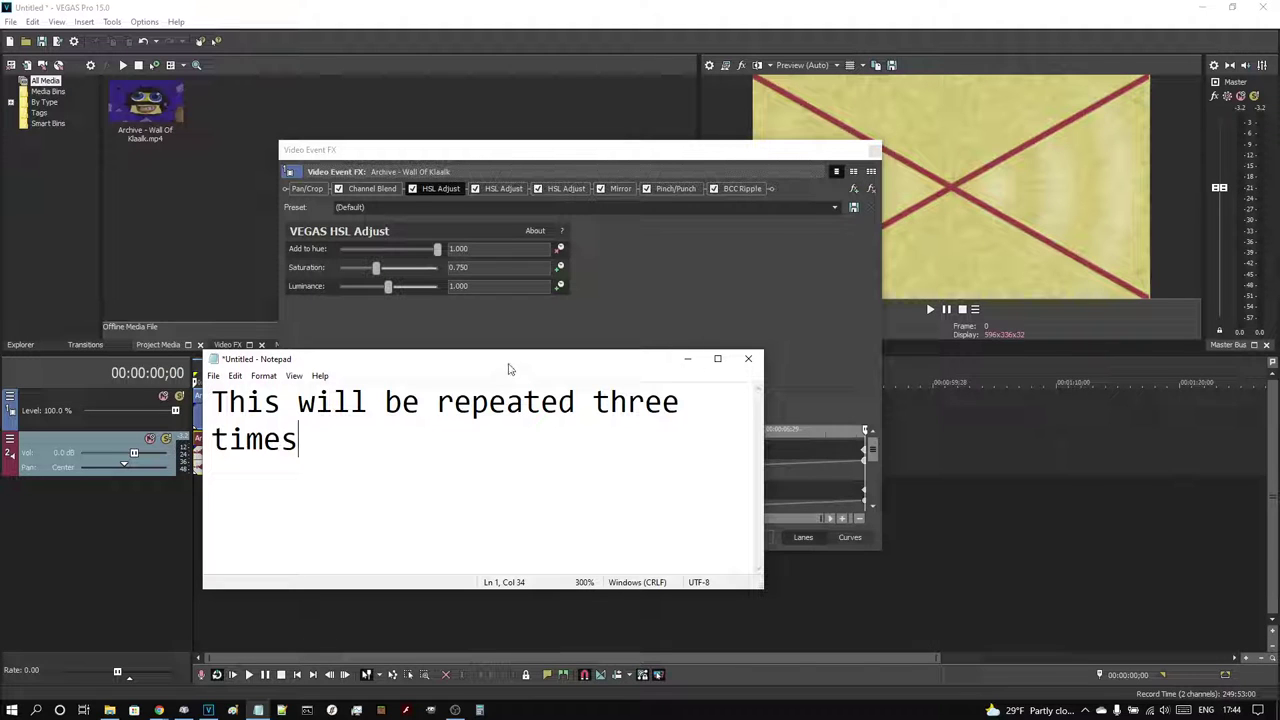
{"action": "left_click_drag", "start_coordinate": [519, 365], "coordinate": [912, 265]}
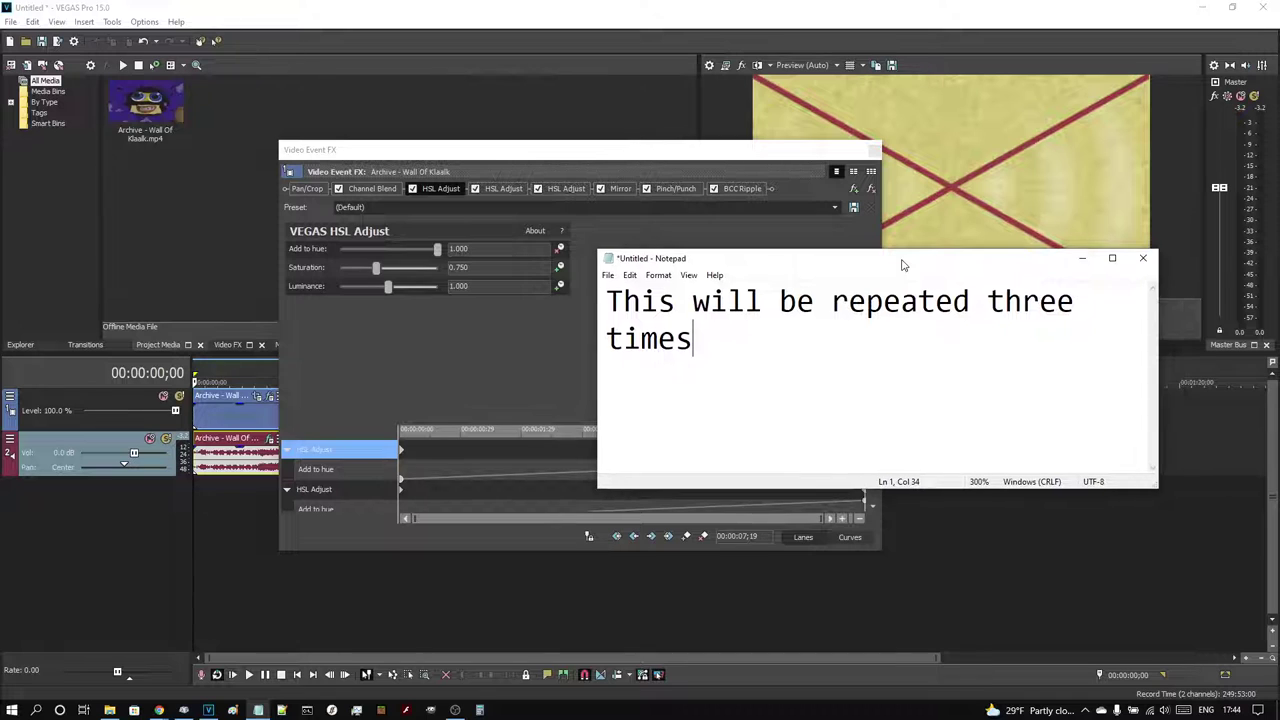
{"action": "left_click", "coordinate": [1143, 258]}
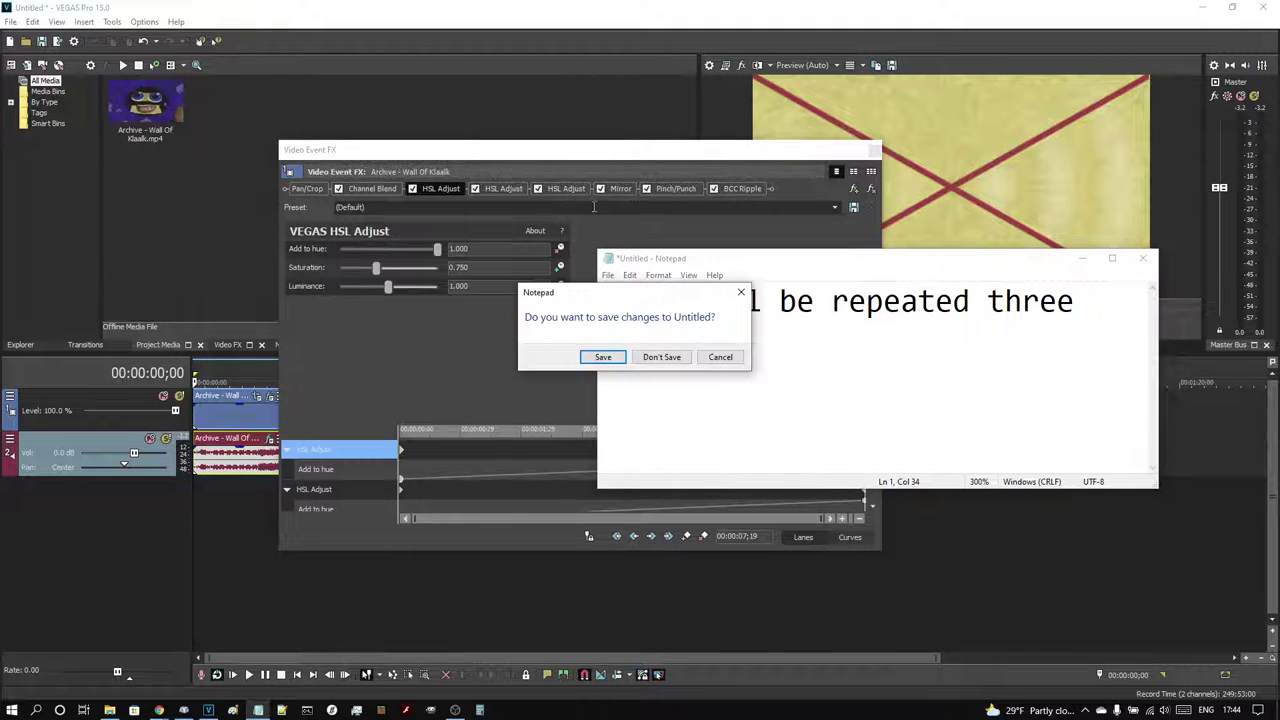
{"action": "left_click", "coordinate": [662, 357]}
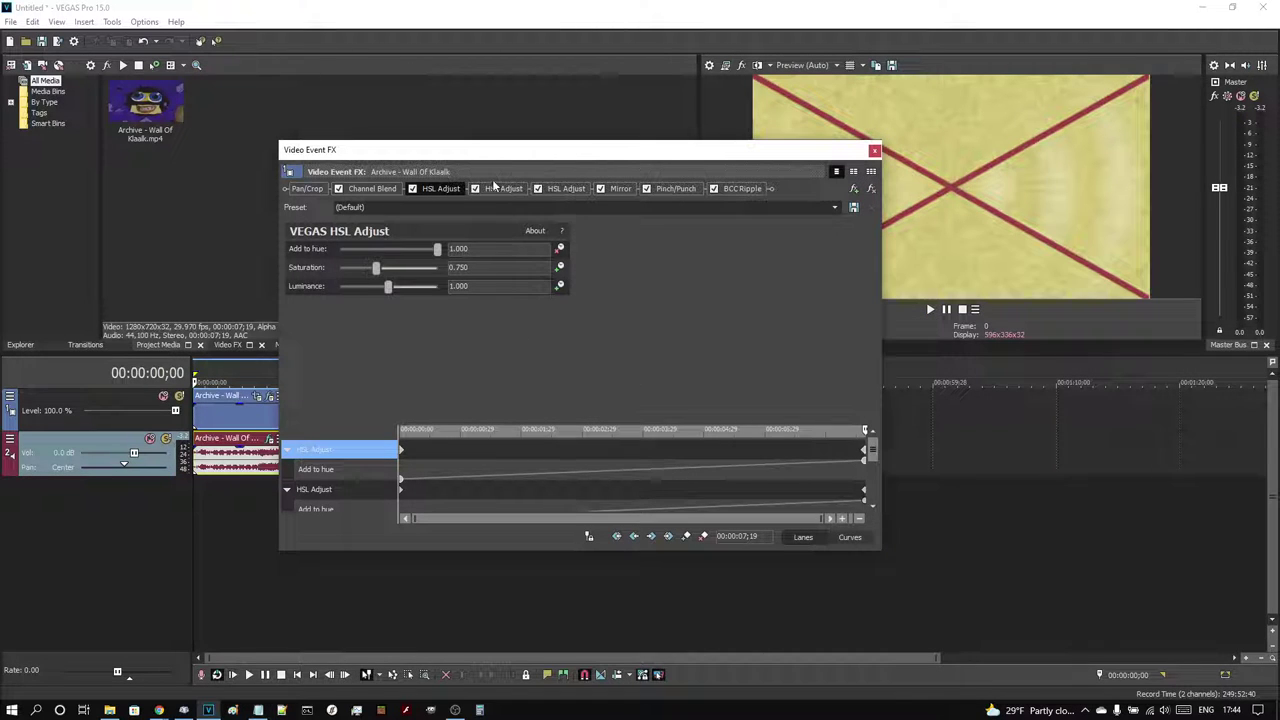
Examine the second HSL Adjust effect's values at the start and end of its keyframe timeline
{"action": "left_click", "coordinate": [498, 188]}
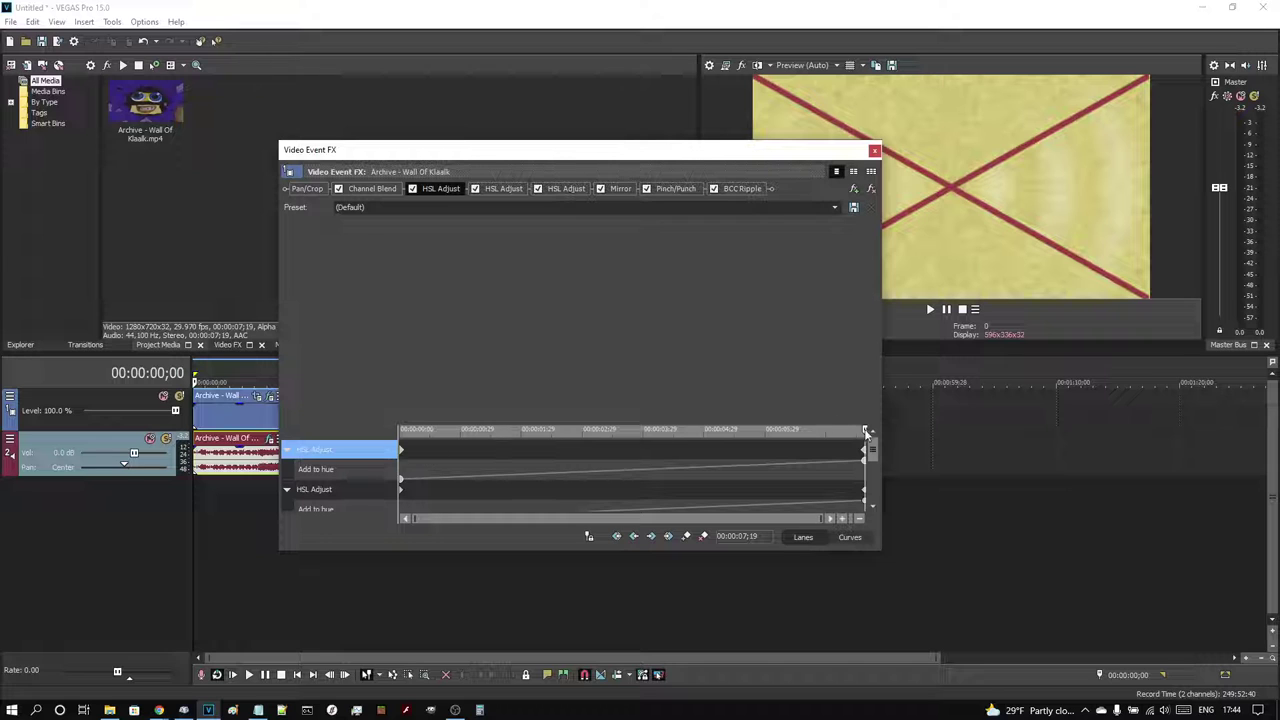
{"action": "left_click_drag", "start_coordinate": [860, 450], "coordinate": [320, 432]}
{"action": "left_click", "coordinate": [320, 432]}
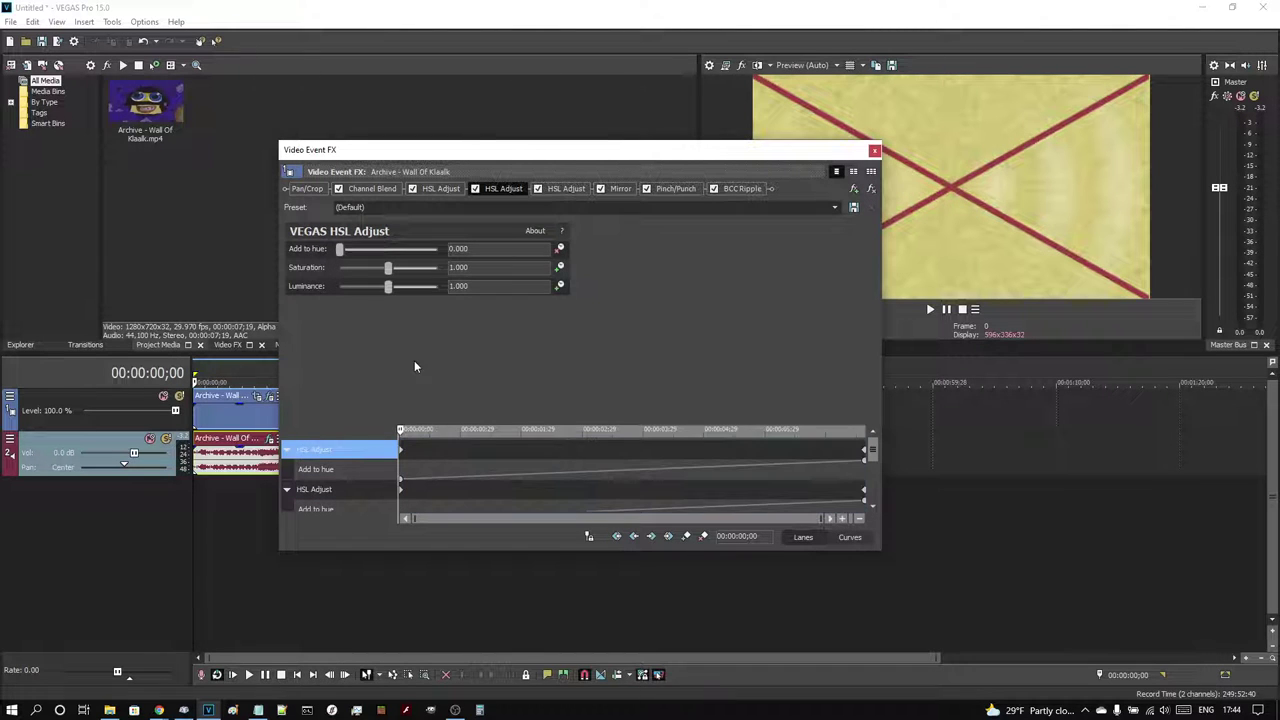
{"action": "left_click_drag", "start_coordinate": [401, 433], "coordinate": [878, 425]}
{"action": "left_click", "coordinate": [878, 425]}
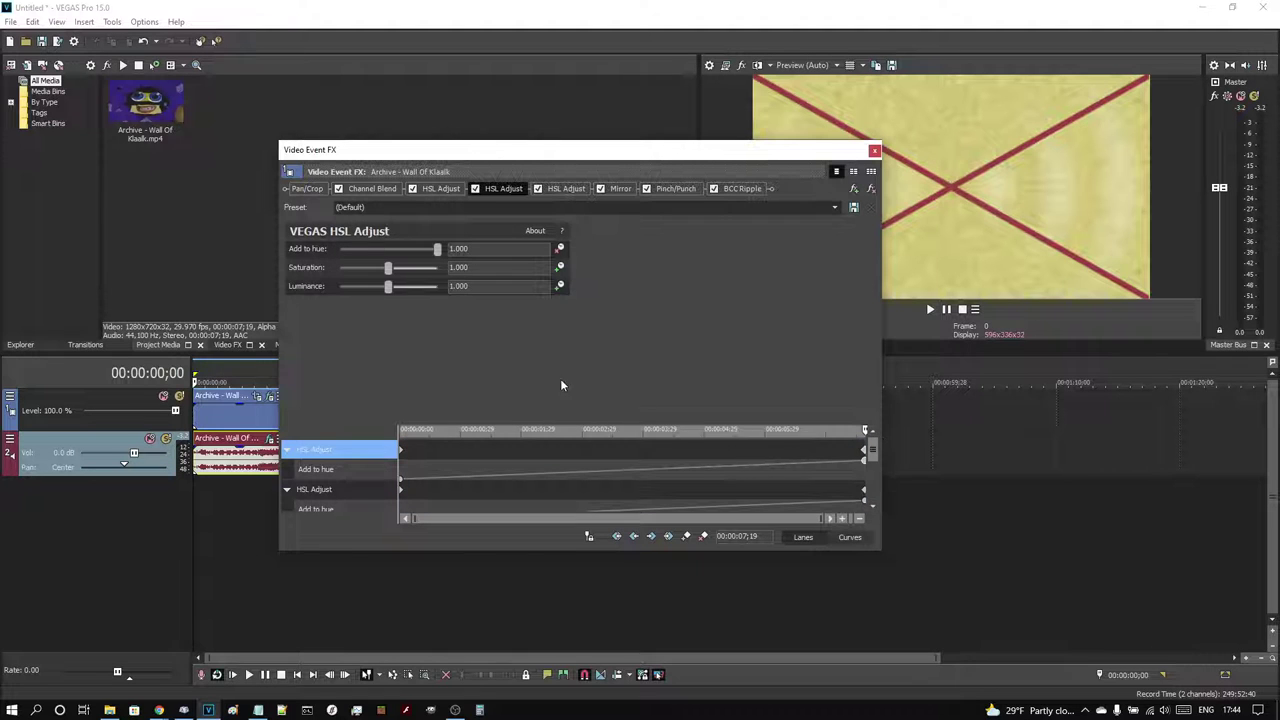
Examine the third HSL Adjust effect's values at the start and end of its keyframe timeline
{"action": "left_click", "coordinate": [566, 188]}
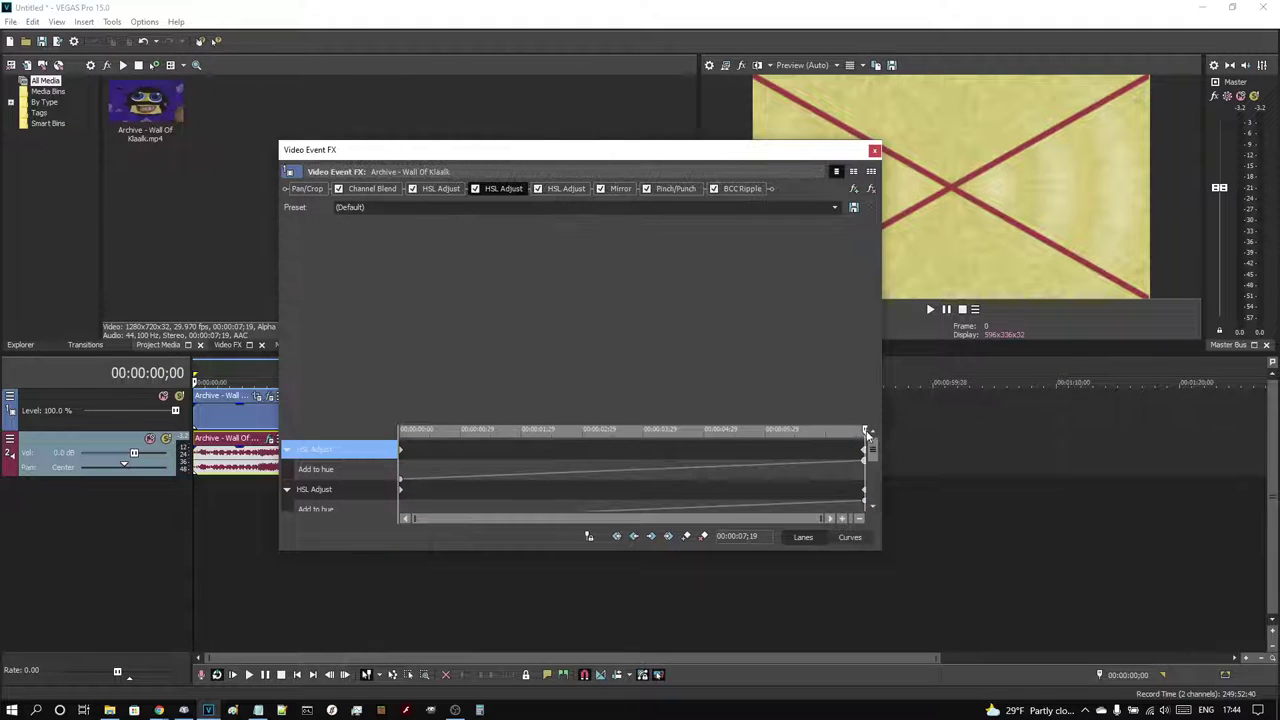
{"action": "left_click_drag", "start_coordinate": [866, 430], "coordinate": [284, 418]}
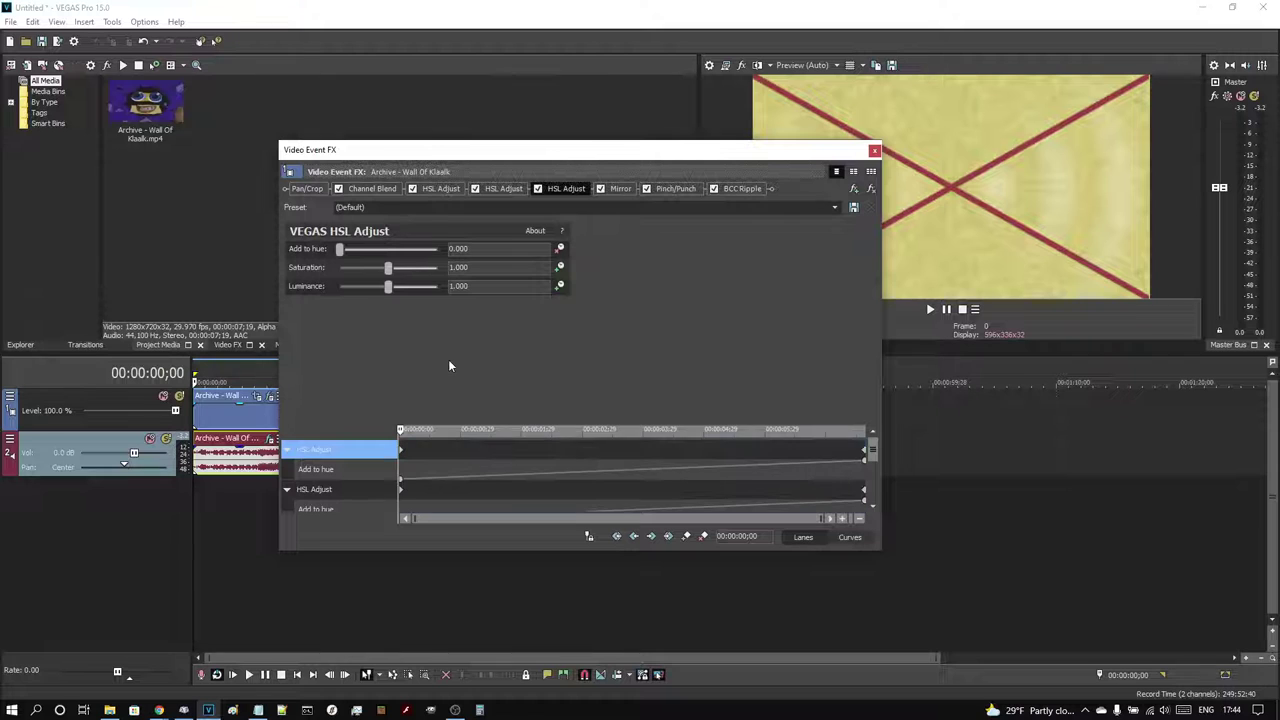
{"action": "left_click_drag", "start_coordinate": [398, 432], "coordinate": [929, 463]}
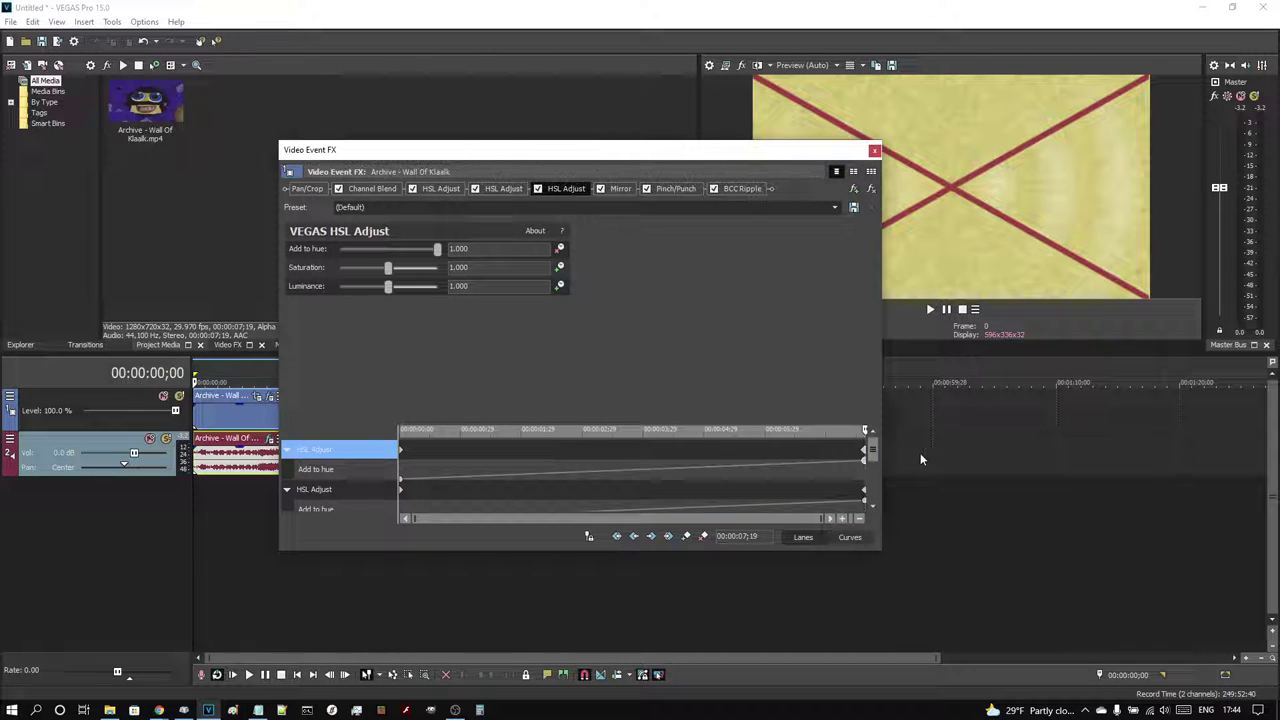
Examine the settings of the Mirror and Pinch/Punch effects on the video event
{"action": "left_click", "coordinate": [619, 189]}
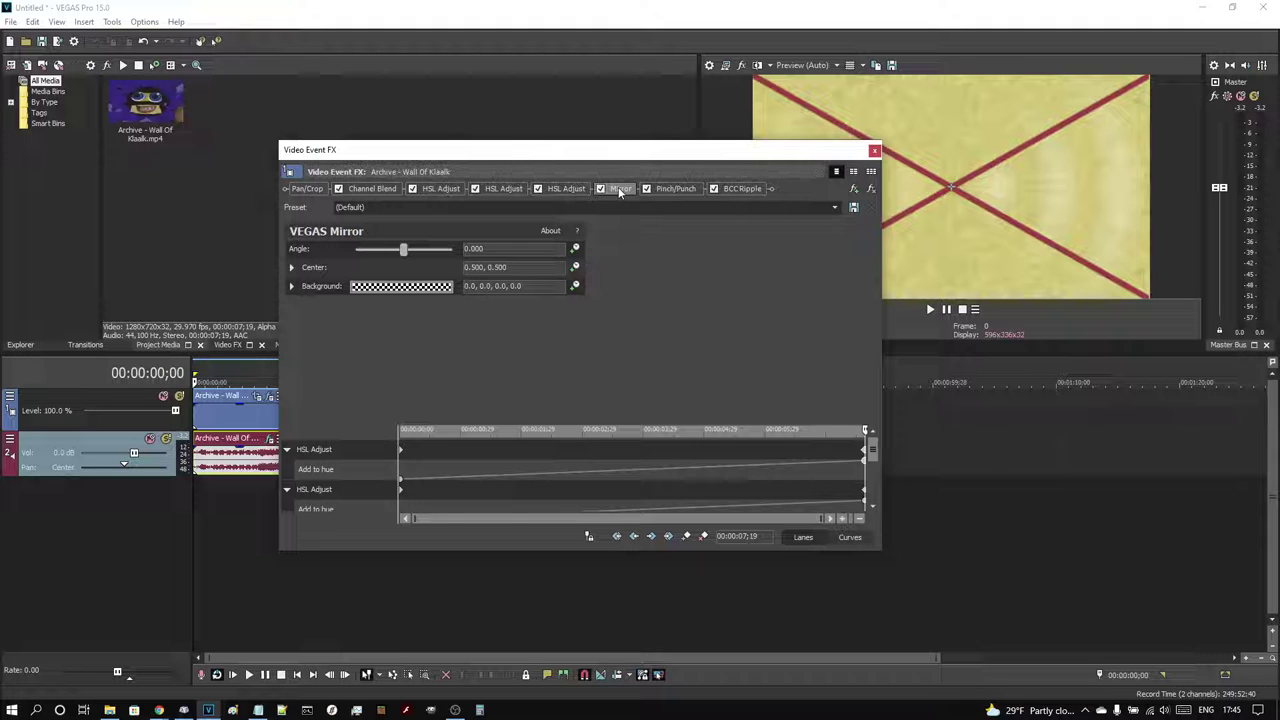
{"action": "left_click", "coordinate": [663, 193]}
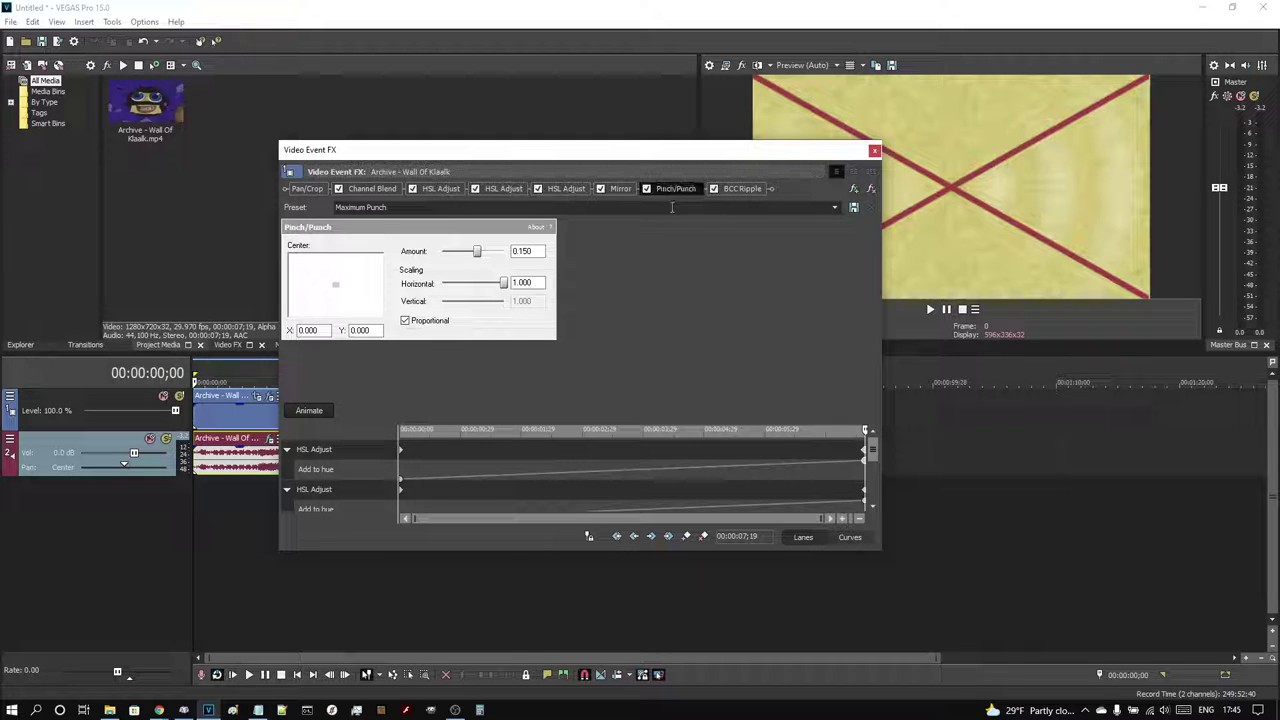
Examine the BCC Ripple settings in a taller effects window, and close the video event effects
{"action": "left_click", "coordinate": [740, 189]}
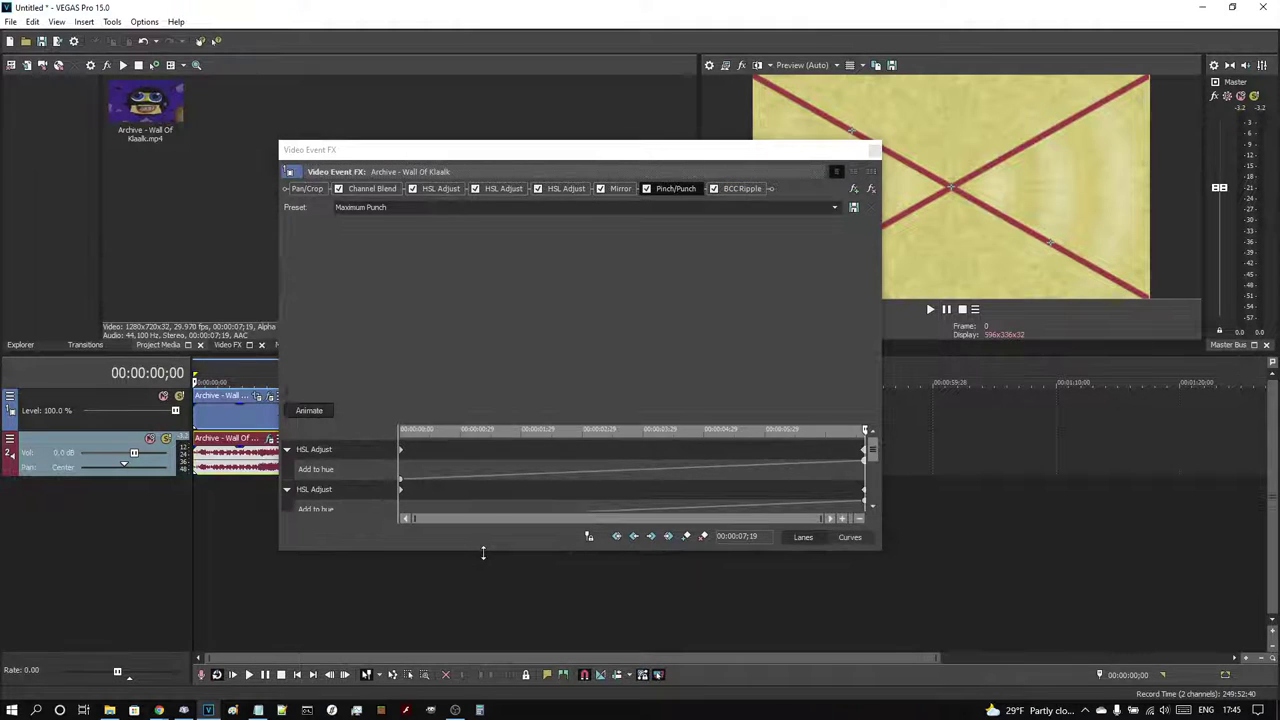
{"action": "left_click_drag", "start_coordinate": [483, 551], "coordinate": [492, 706]}
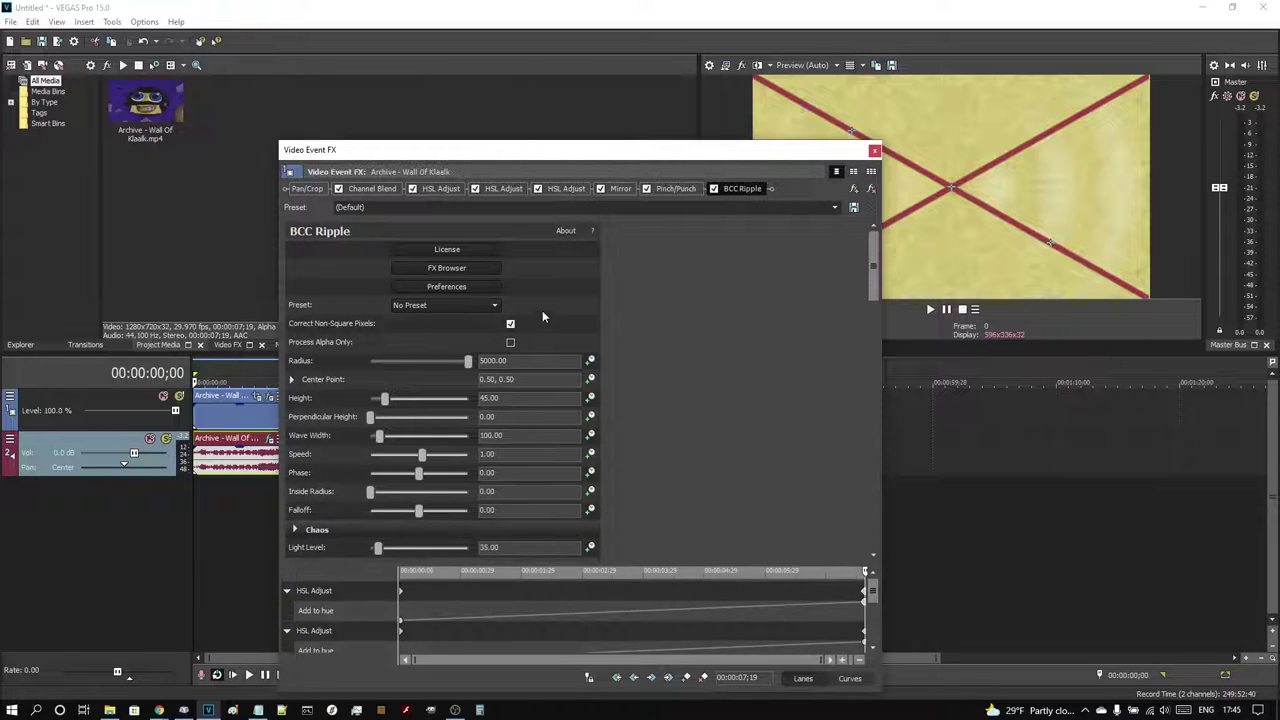
{"action": "mouse_move", "coordinate": [530, 148]}
{"action": "left_mouse_down"}
{"action": "mouse_move", "coordinate": [528, 120]}
{"action": "mouse_move", "coordinate": [527, 141]}
{"action": "left_mouse_up"}
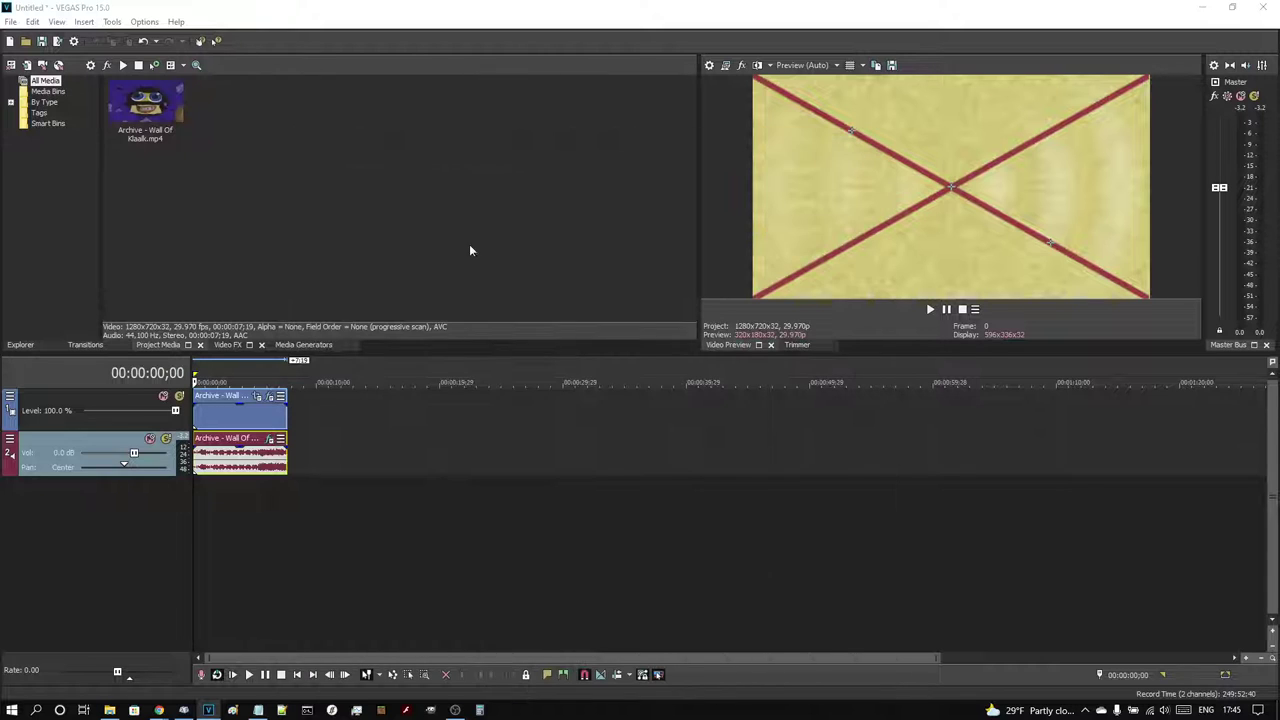
{"action": "left_click", "coordinate": [875, 150]}
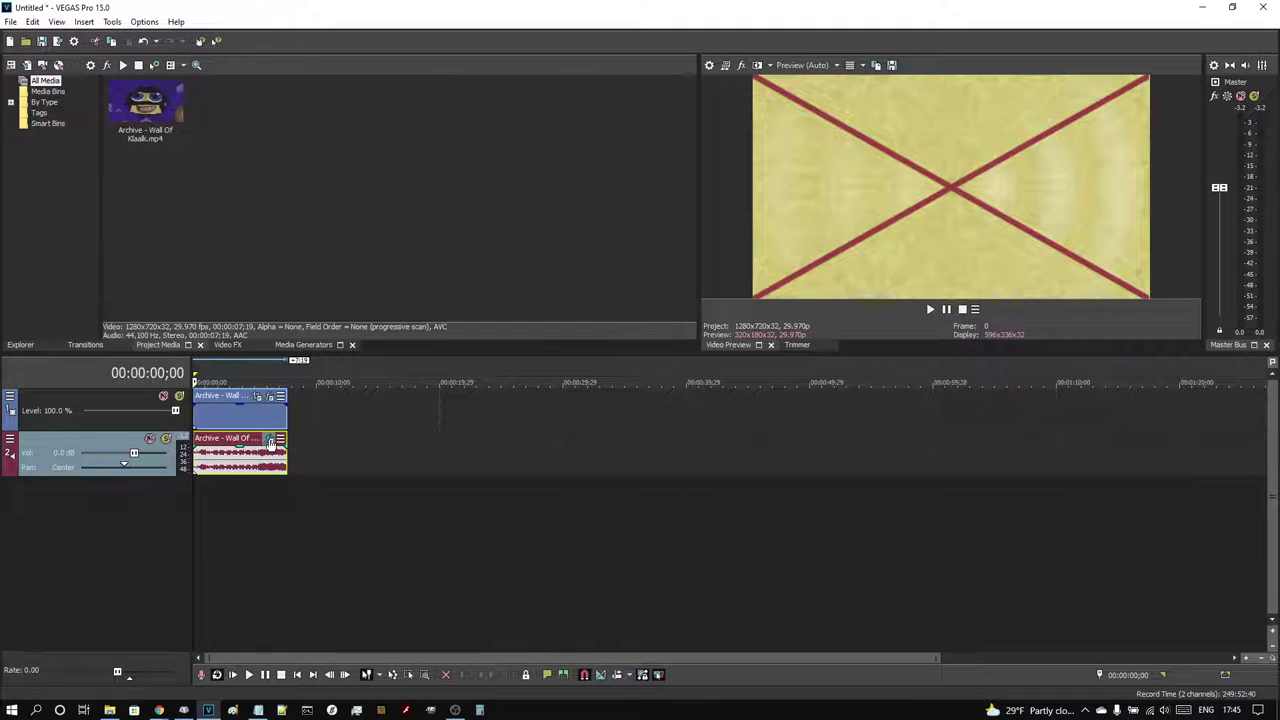
Examine the audio event's Vocodex effect with the Droplets preset and close its window
{"action": "left_click", "coordinate": [270, 441]}
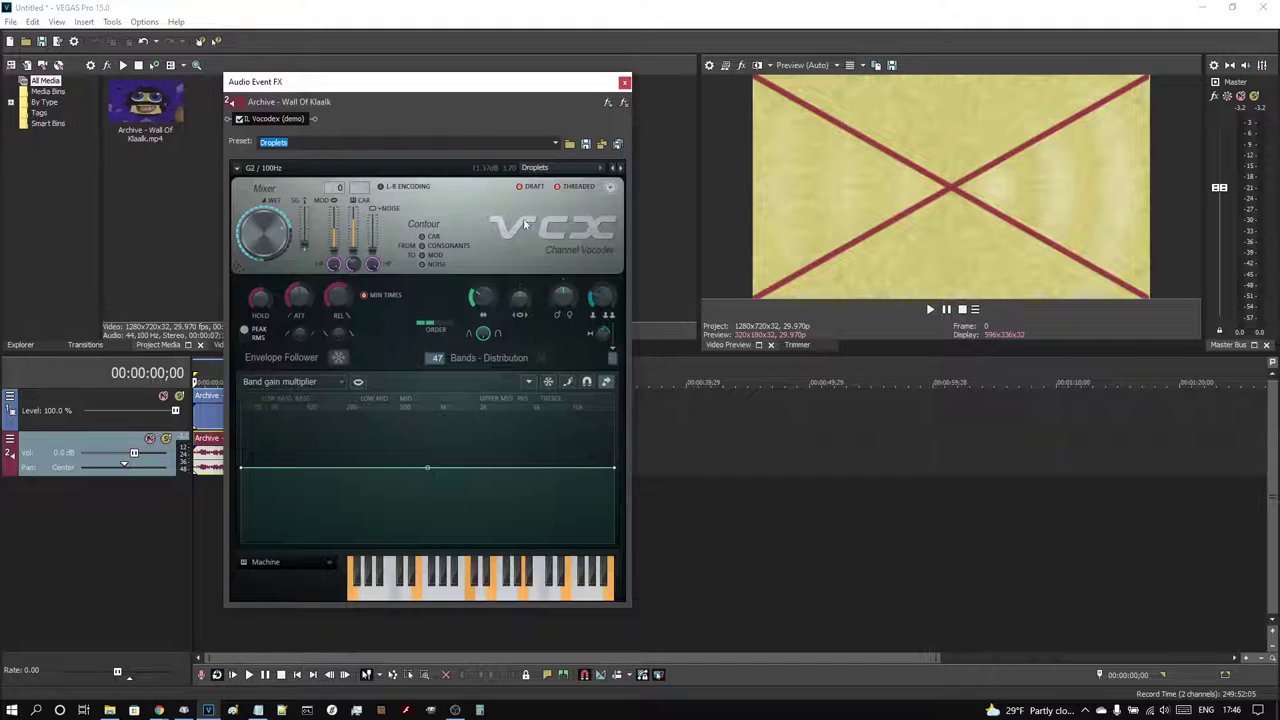
{"action": "left_click", "coordinate": [623, 83]}
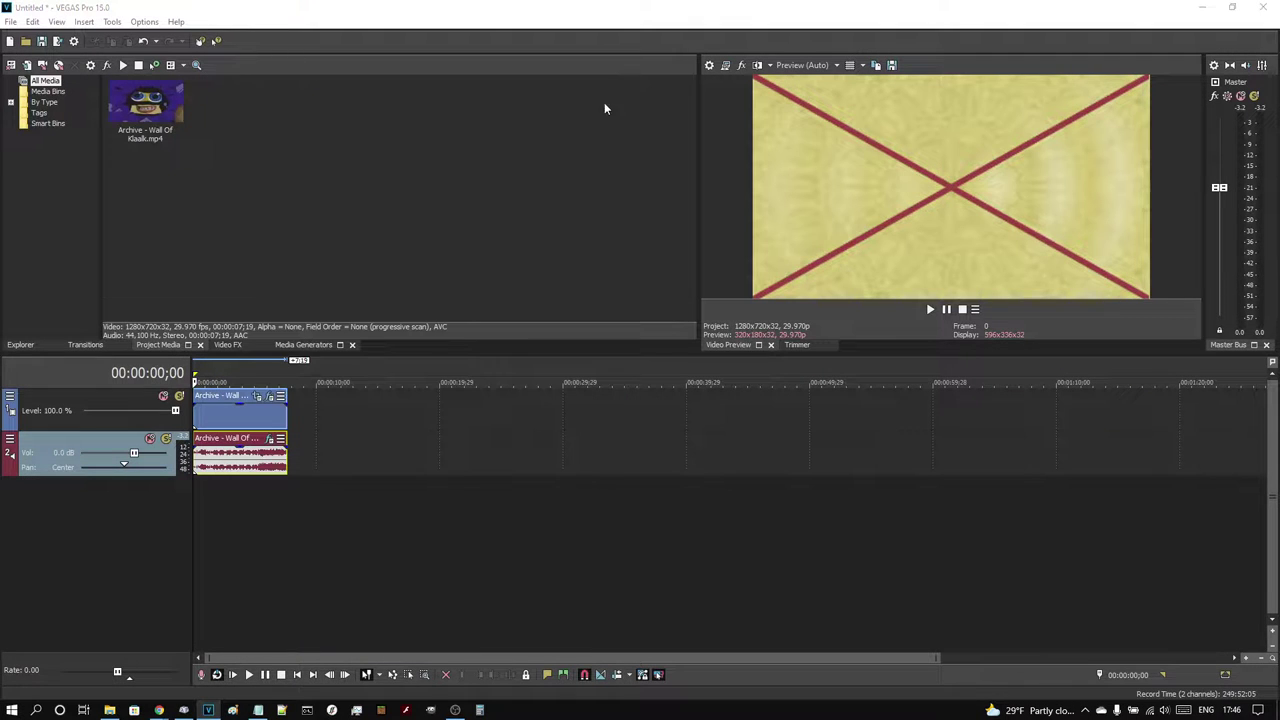
Play the edited clip through in the video preview and pause playback after its end
{"action": "left_click", "coordinate": [933, 309]}
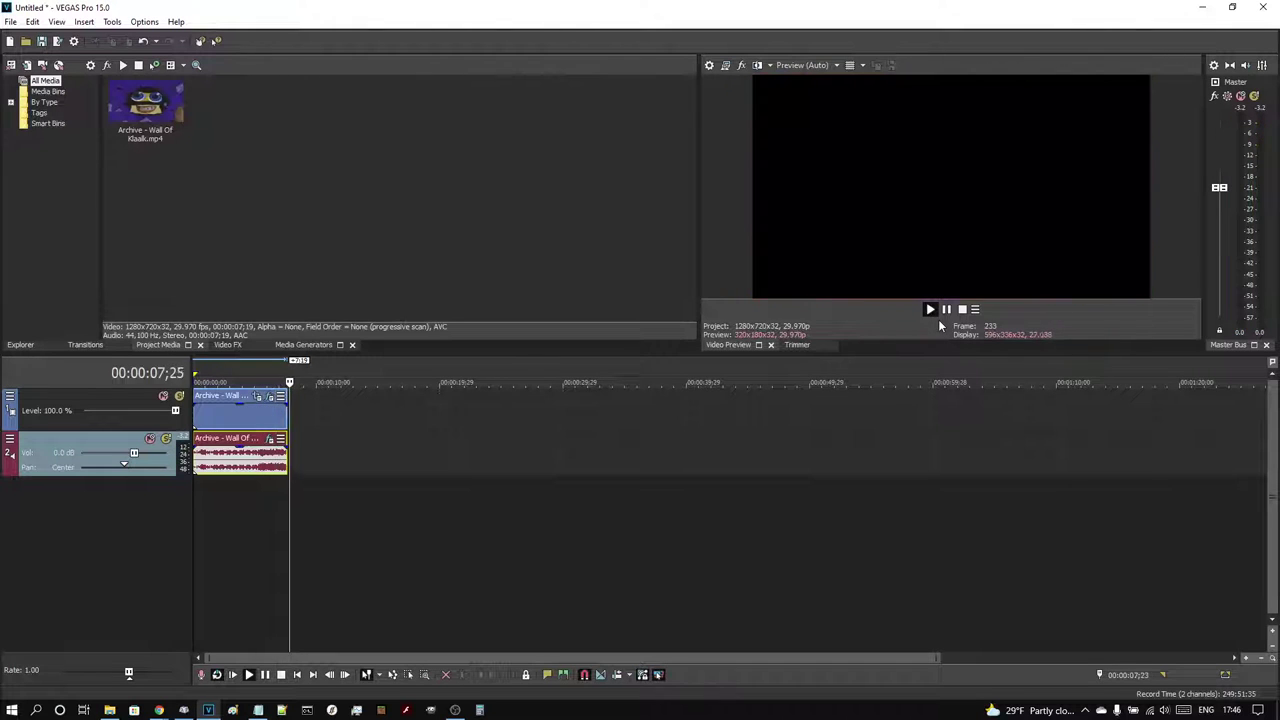
{"action": "left_click", "coordinate": [946, 311]}
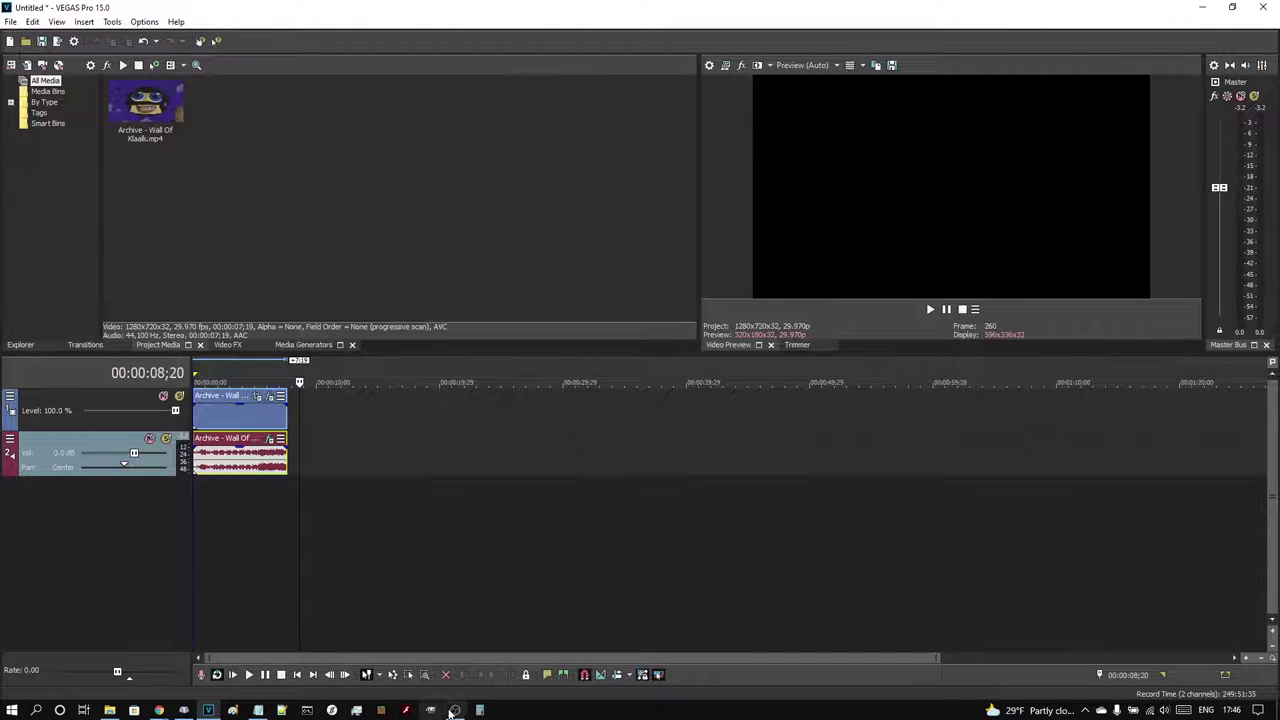